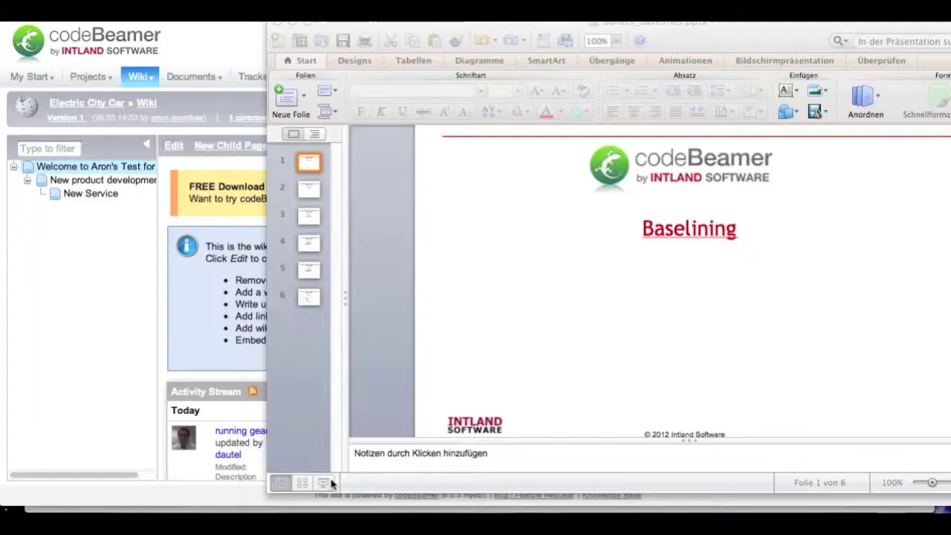
Open the Electric City Car Requirements tracker in document view on the Chassis section.
click(79, 355)
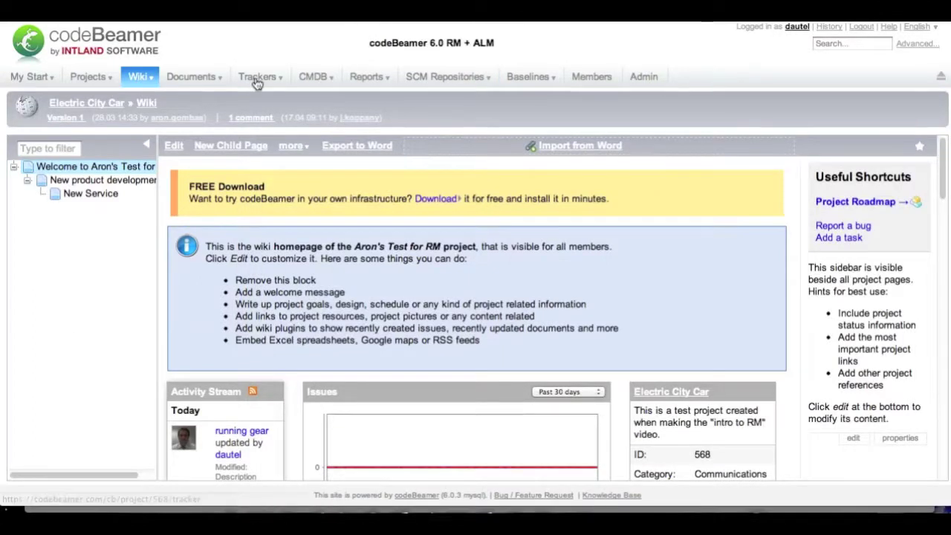
mouse_move(260, 76)
click(301, 157)
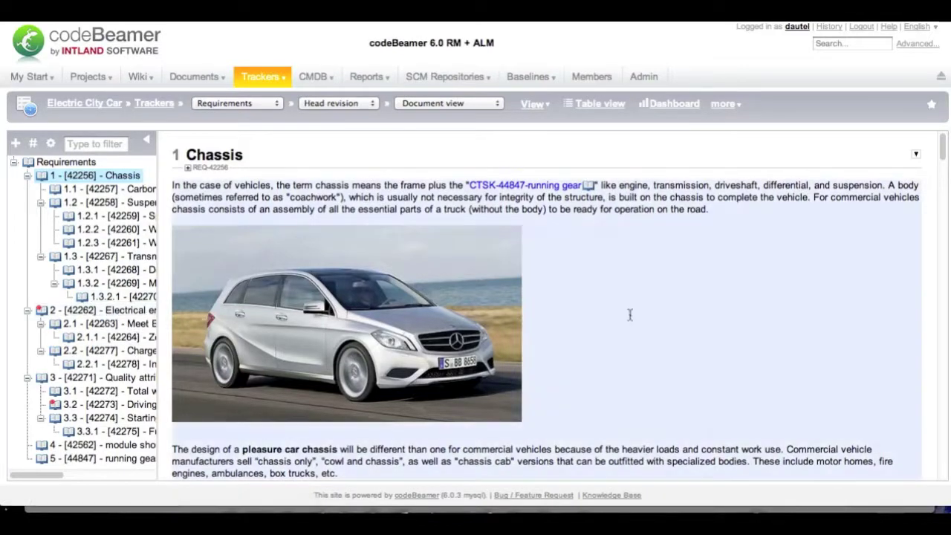
click(945, 153)
Follow the CTSK-44847 running gear link, then go back to the requirements document.
click(533, 191)
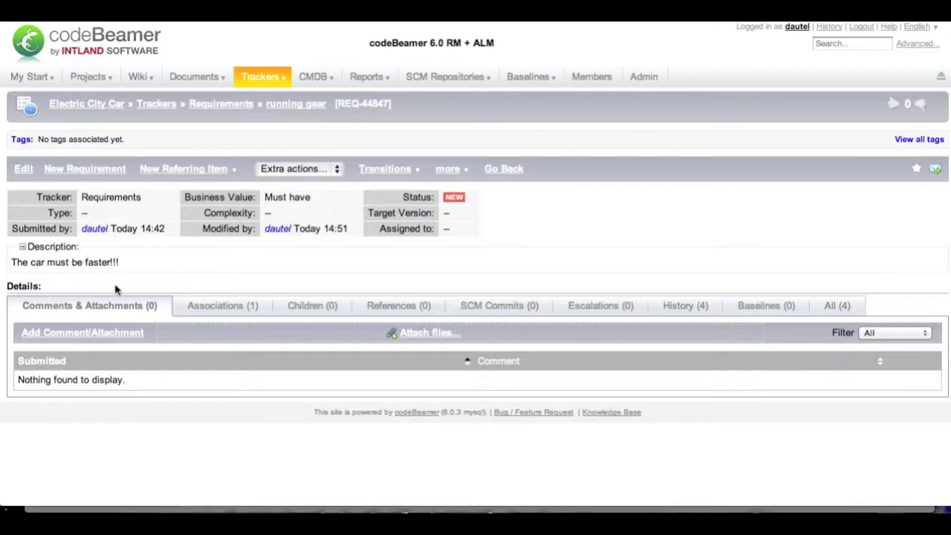
right_click(356, 146)
click(365, 144)
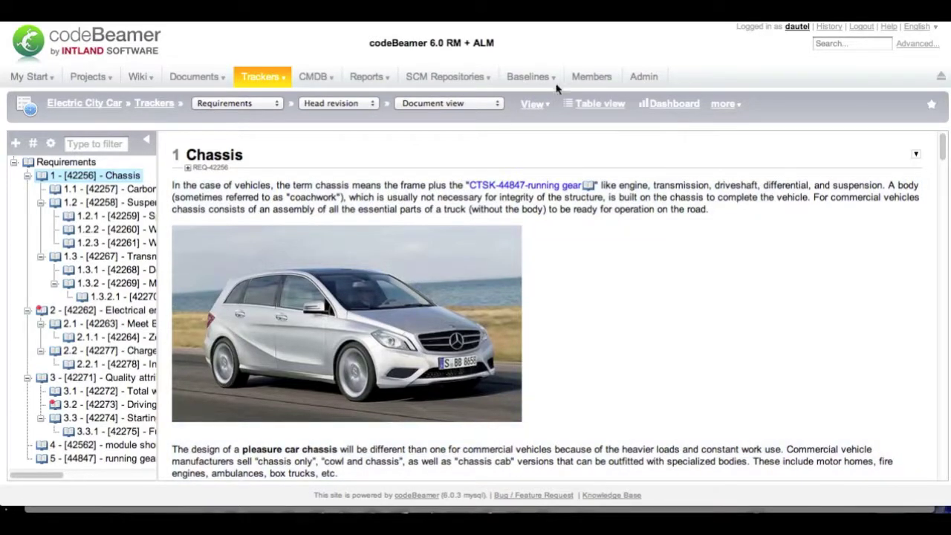
Create a new project baseline named 'project start'.
mouse_move(516, 84)
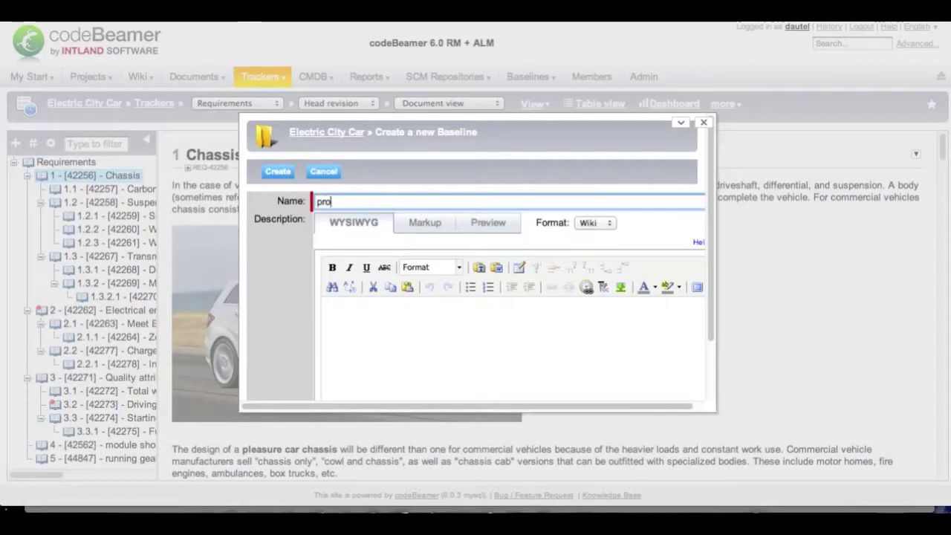
text(t start)
click(275, 172)
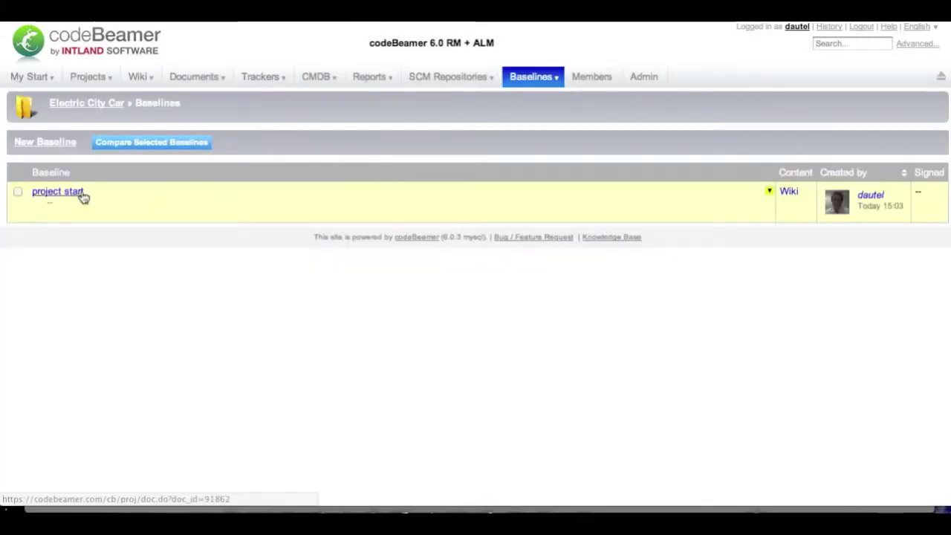
Reopen the Requirements document and check its revision list without changing it.
mouse_move(272, 83)
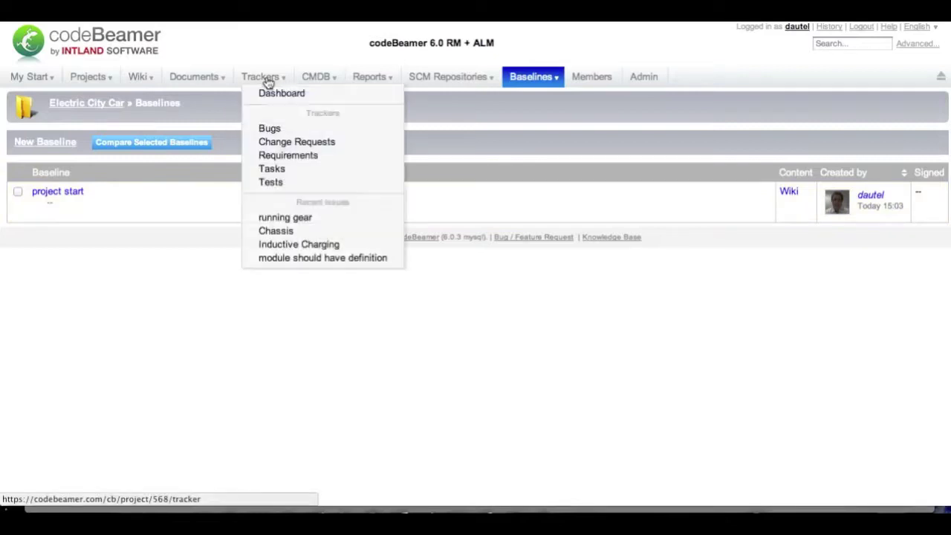
click(289, 157)
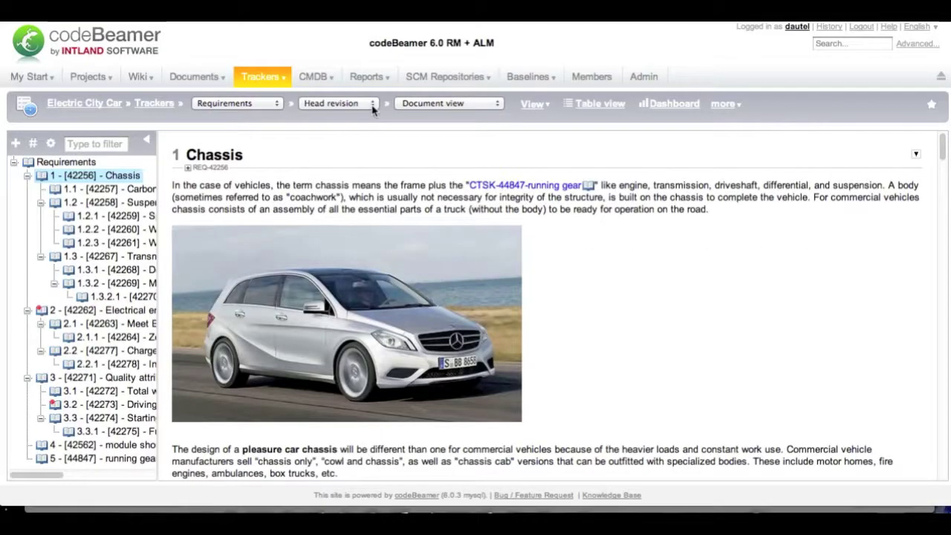
click(372, 106)
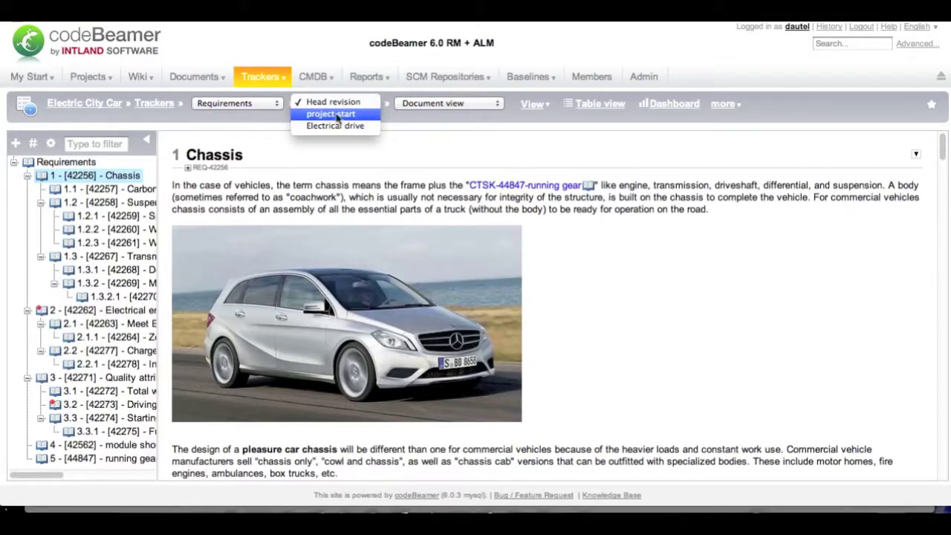
click(429, 146)
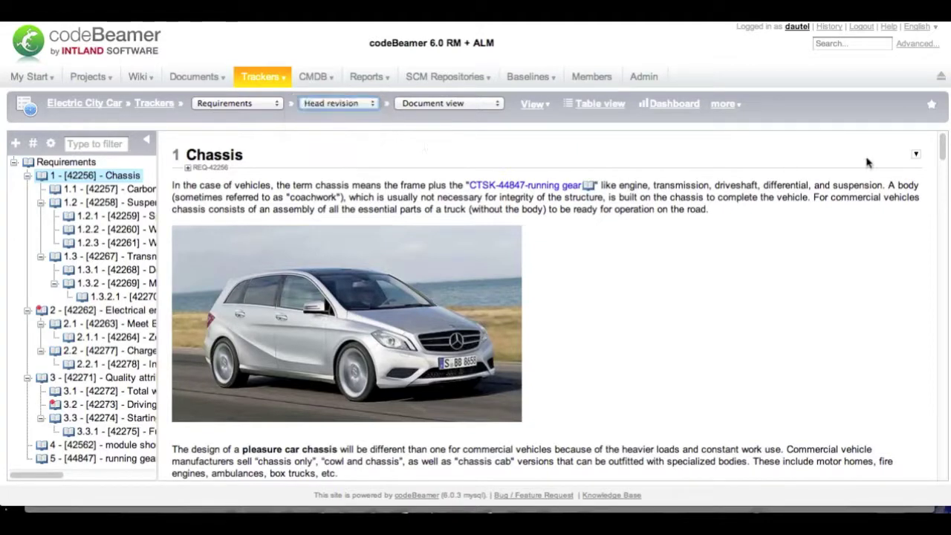
In the Chassis requirement, replace the silver car picture with fast_car.jpg from the Desktop.
drag(943, 147, 942, 152)
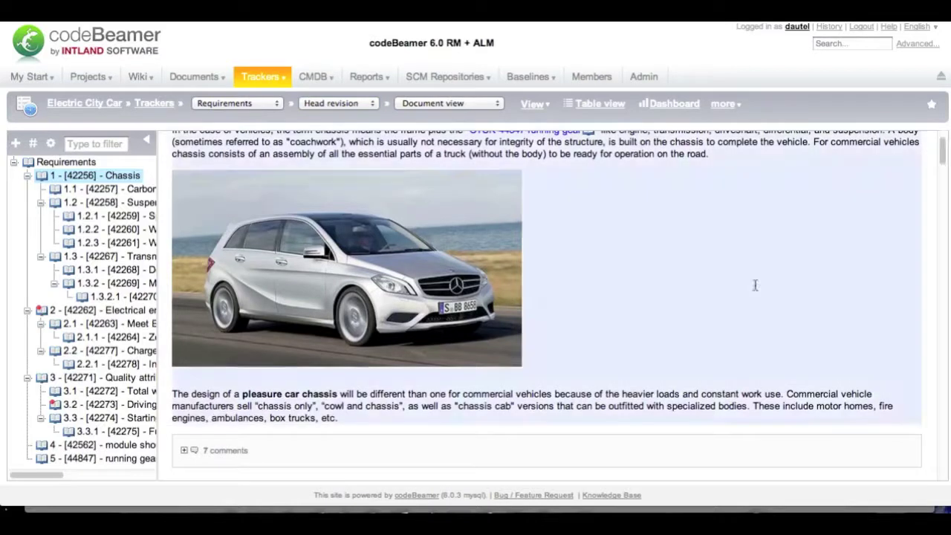
double_click(611, 311)
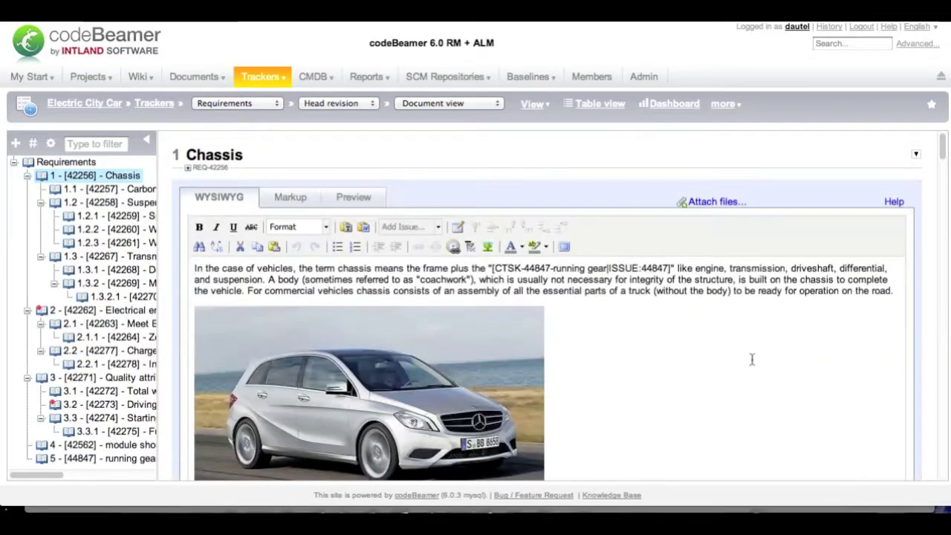
scroll(746, 357, down, 3)
click(453, 330)
key(Delete)
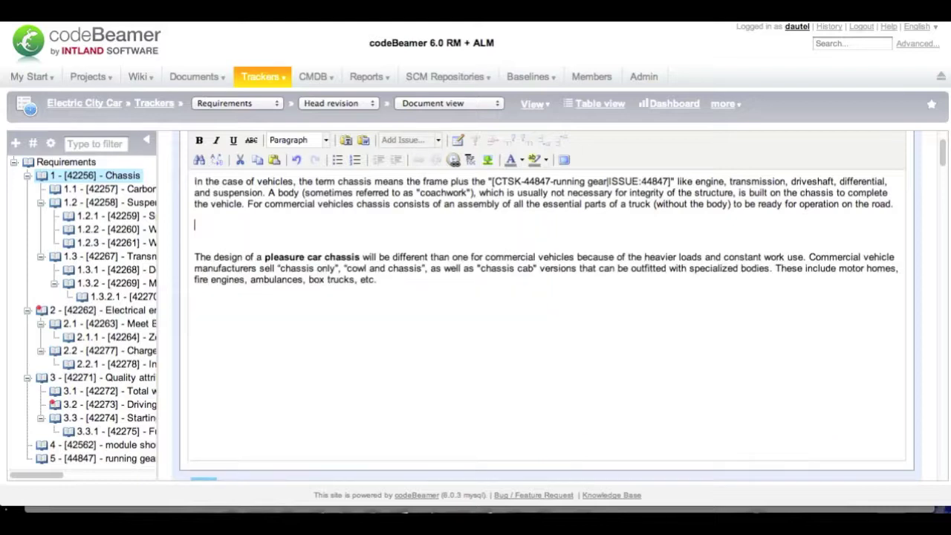
click(200, 511)
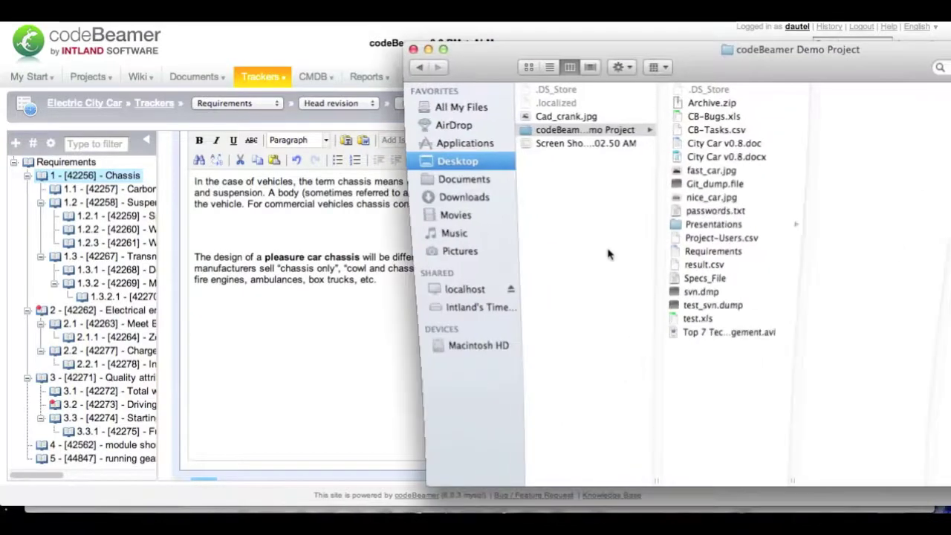
drag(713, 171, 344, 236)
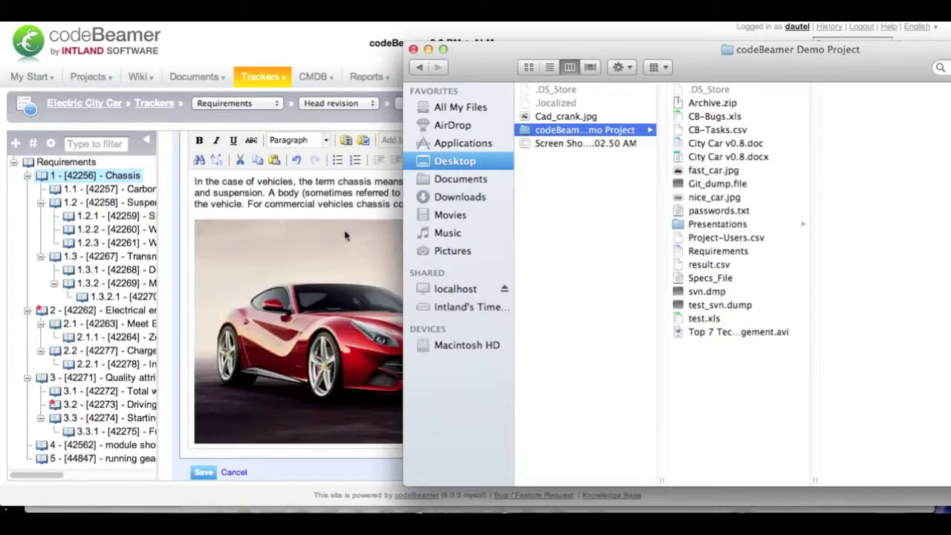
click(349, 320)
Add the line 'Cool Car!' below the red car picture and save.
scroll(454, 282, down, 3)
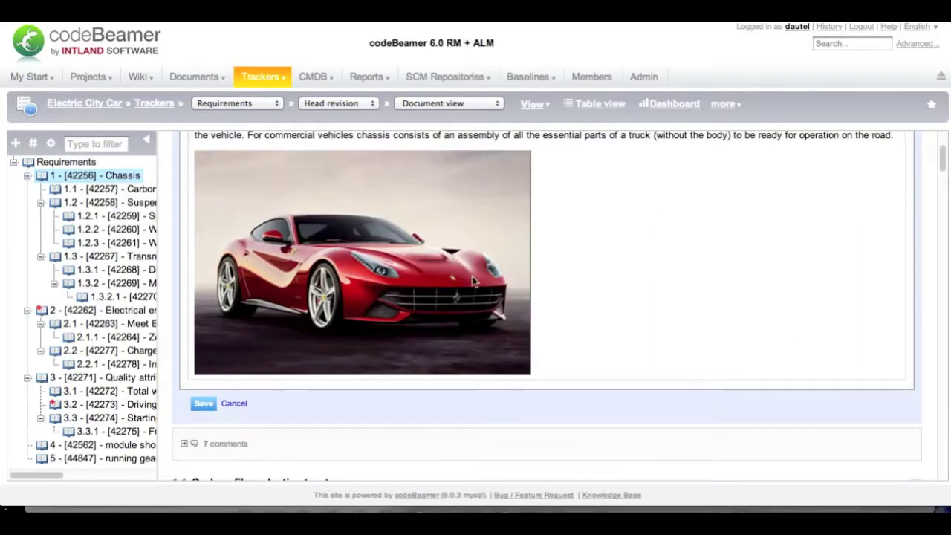
click(497, 276)
click(585, 272)
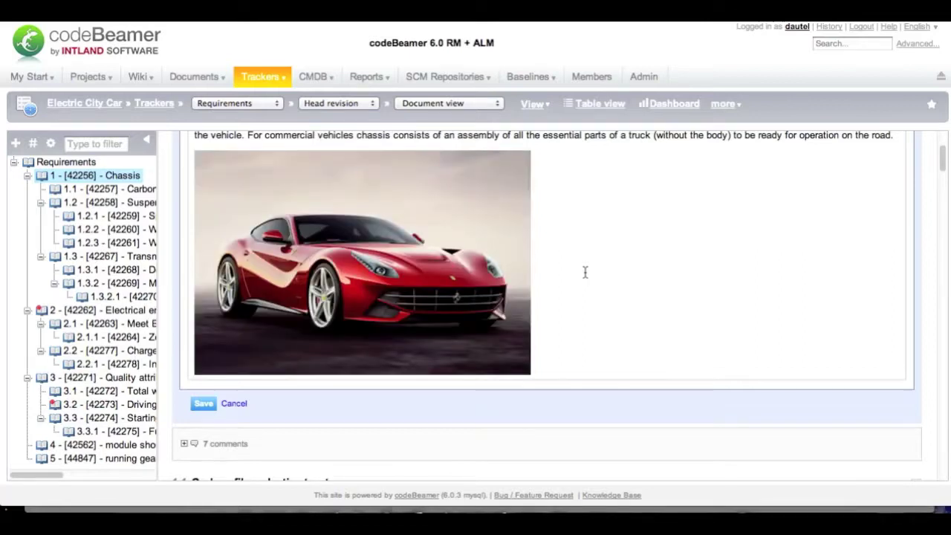
key(Return)
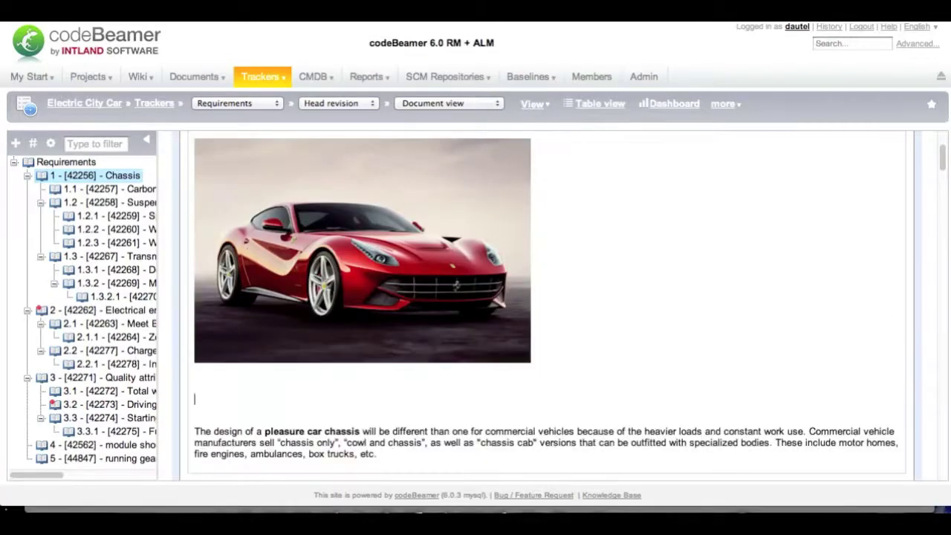
text(Cool Car!)
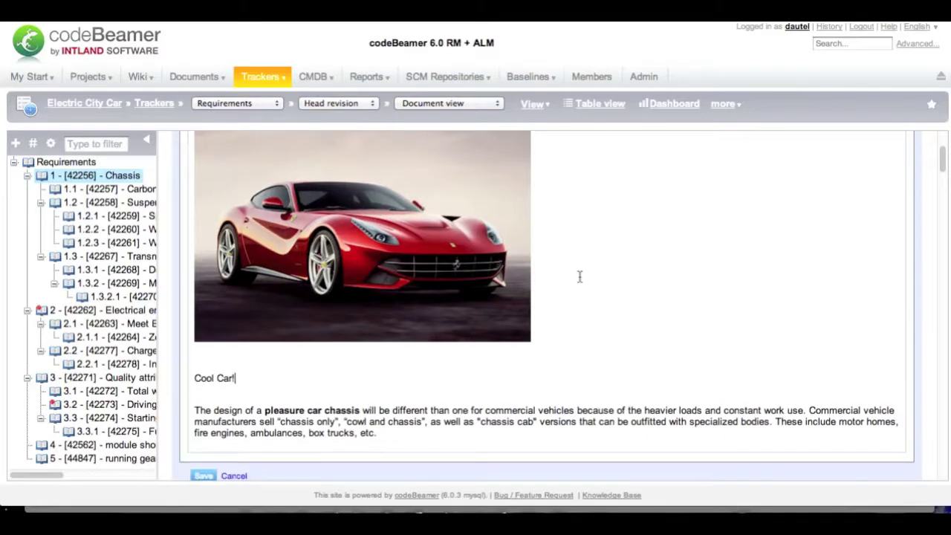
click(204, 475)
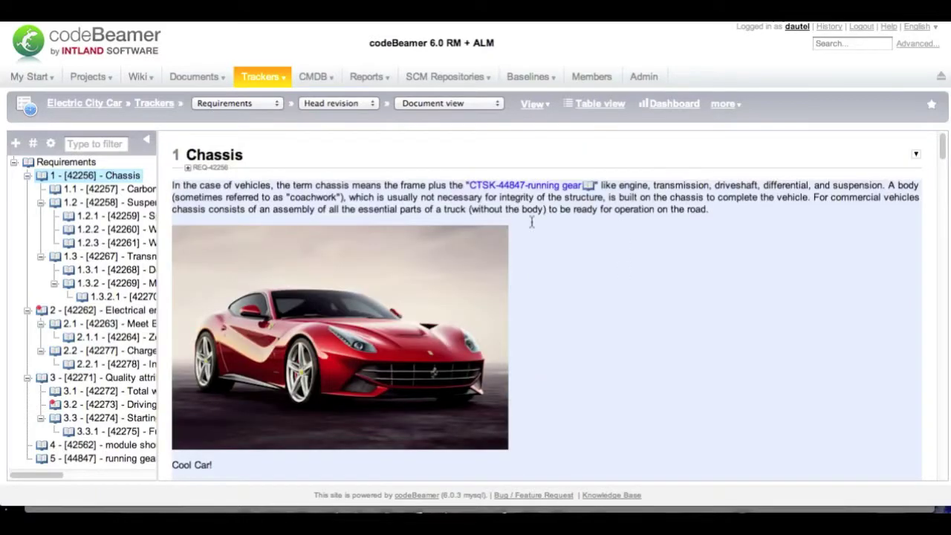
Change the running gear description to 'The car is faster!!!', save, and start a new baseline.
click(539, 185)
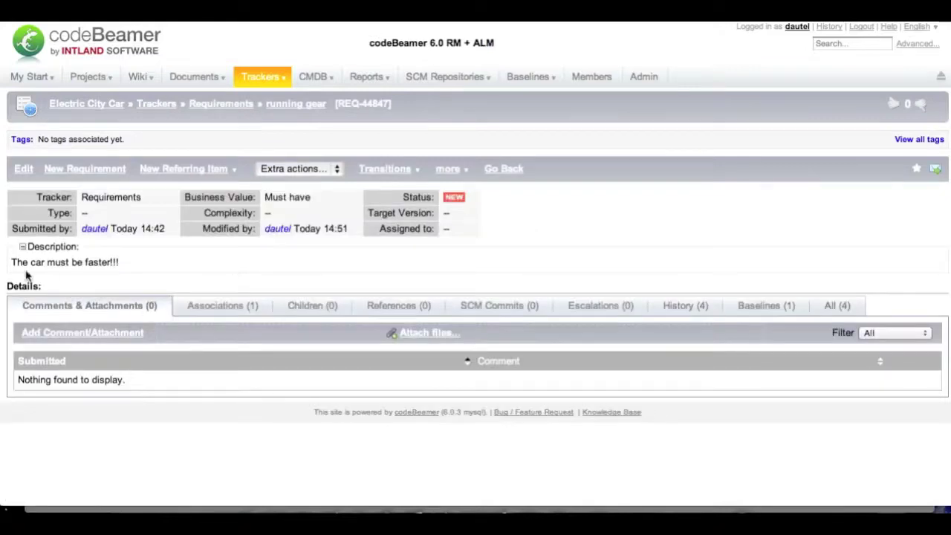
click(25, 170)
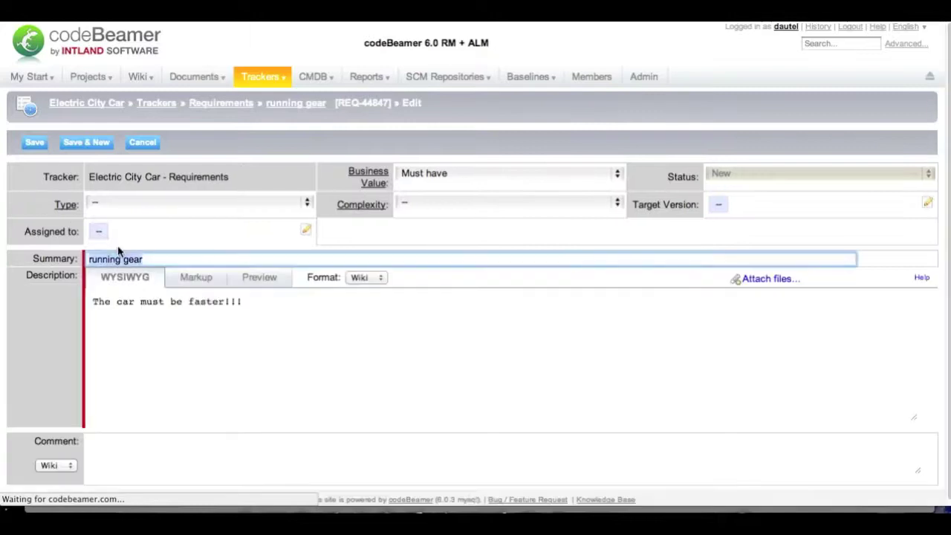
click(116, 308)
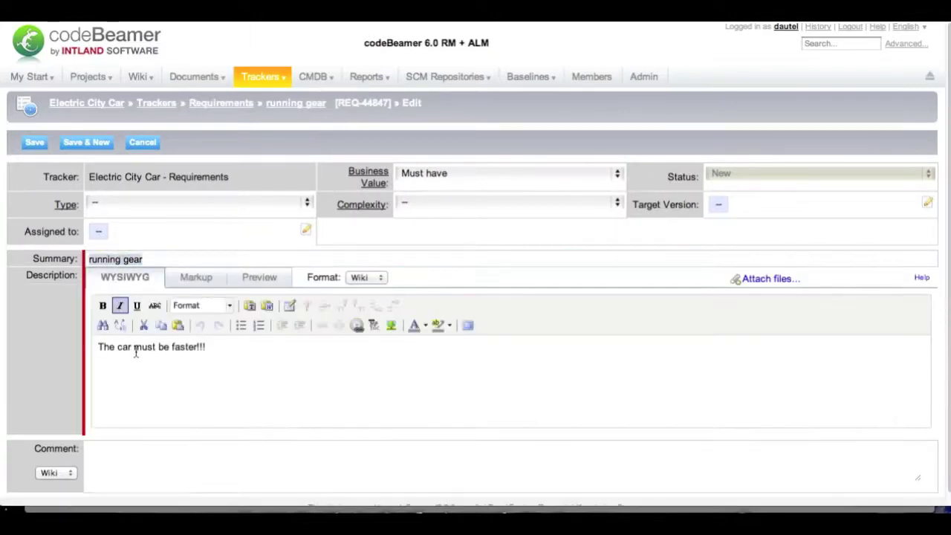
drag(135, 351, 170, 346)
text(is)
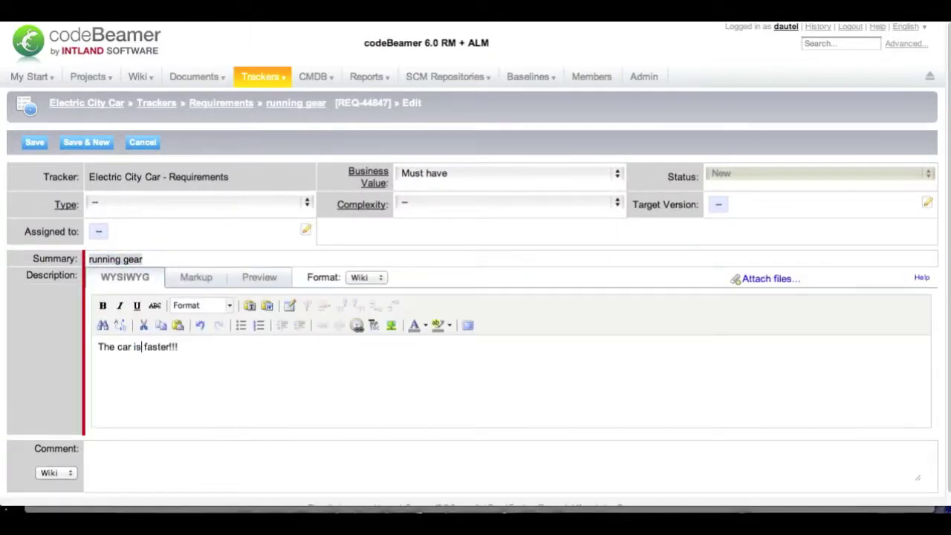
click(36, 144)
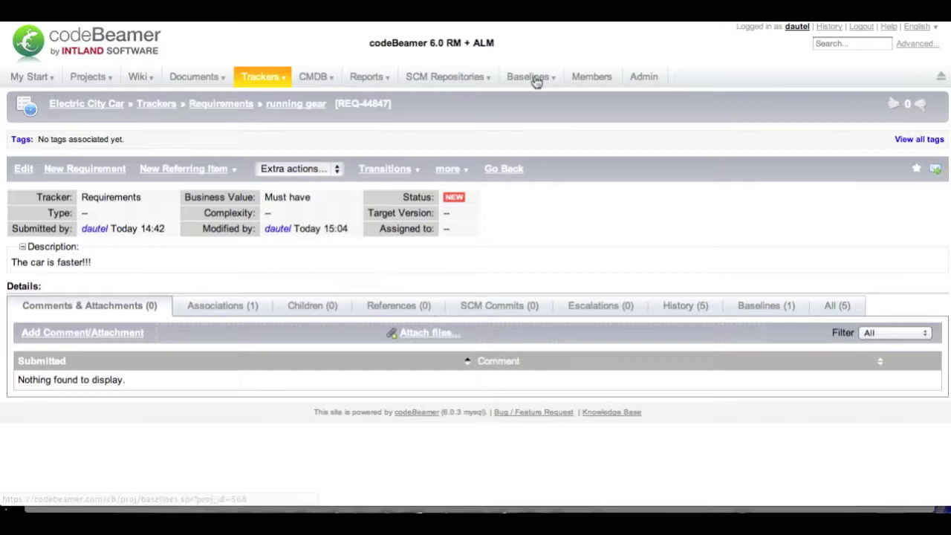
mouse_move(537, 81)
click(539, 108)
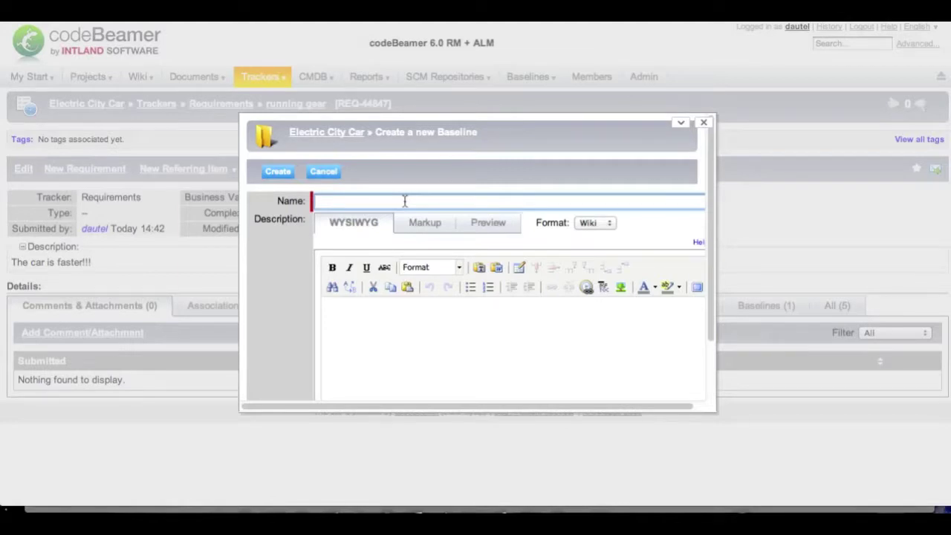
Create the 'first changes' baseline with description 'changed the pic and added text'.
text(first changes)
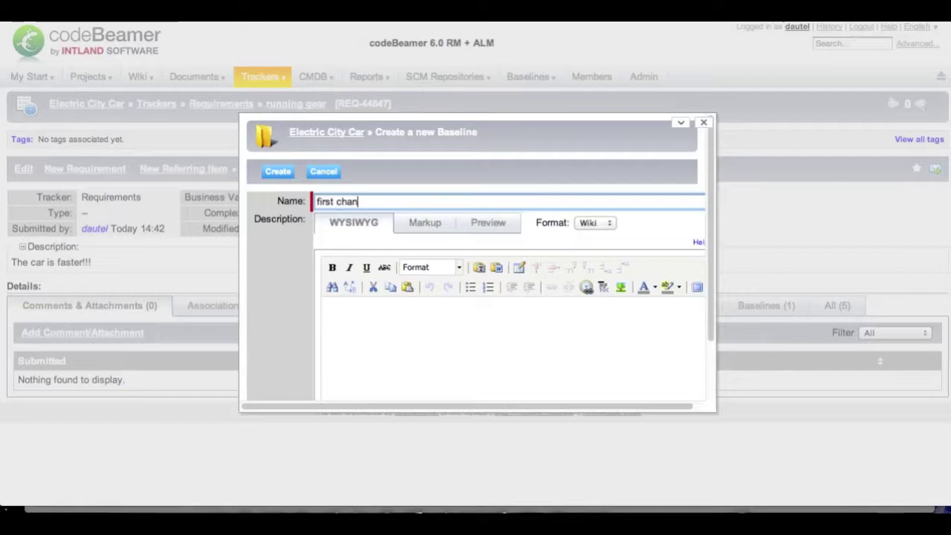
click(401, 331)
text(changed the pic and added text)
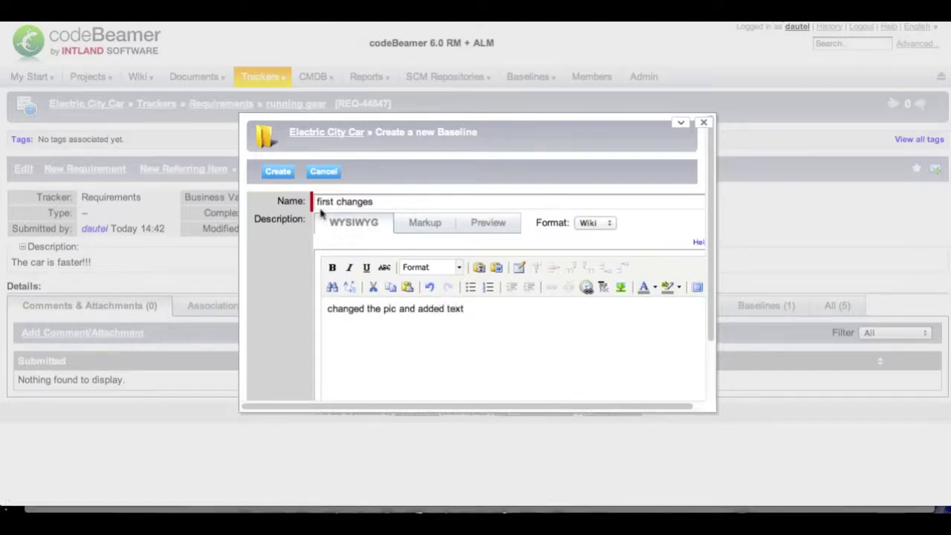
click(277, 172)
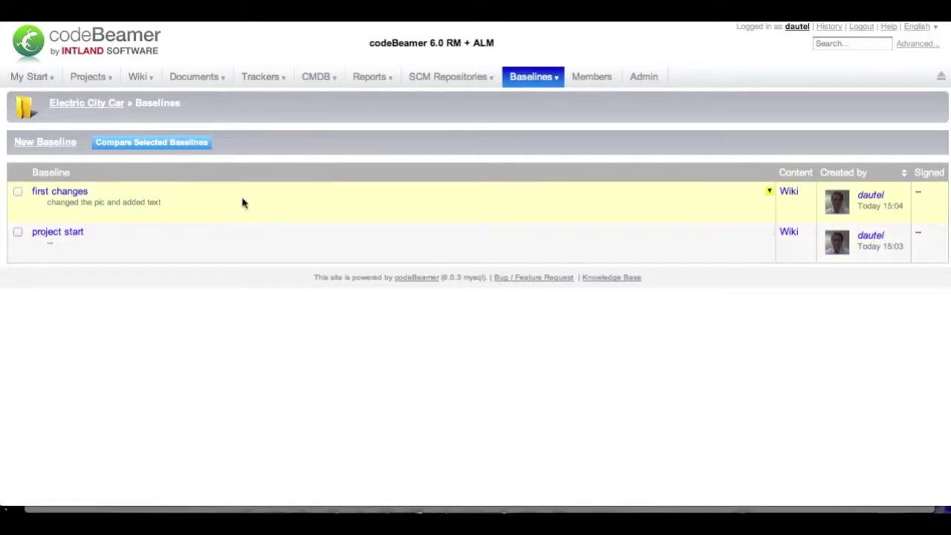
Open the Requirements document to view the red car picture, then list baseline versions.
mouse_move(264, 79)
click(303, 157)
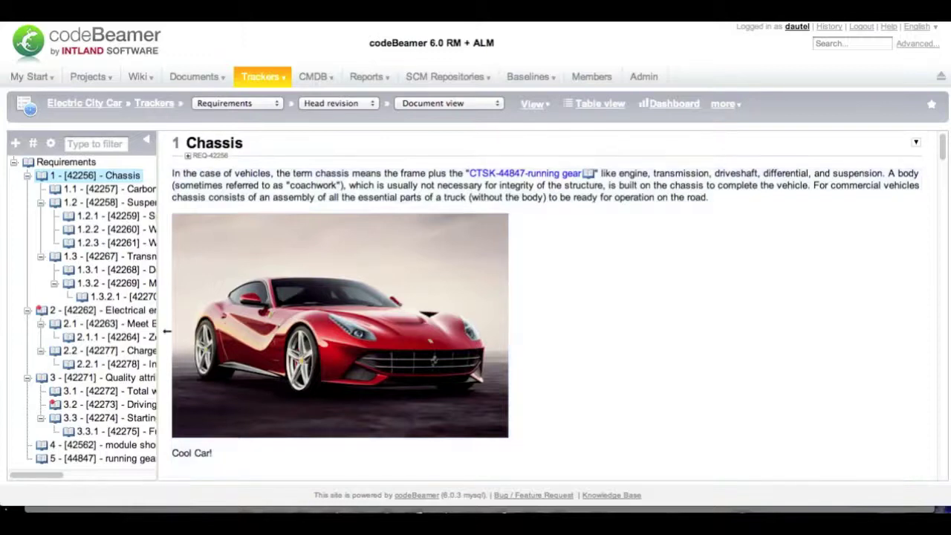
scroll(317, 394, down, 2)
scroll(216, 407, up, 2)
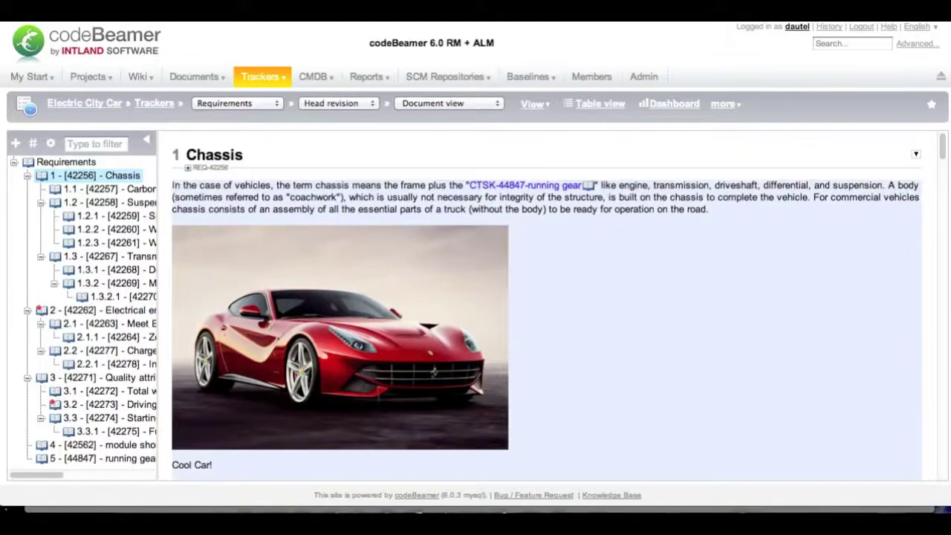
click(375, 104)
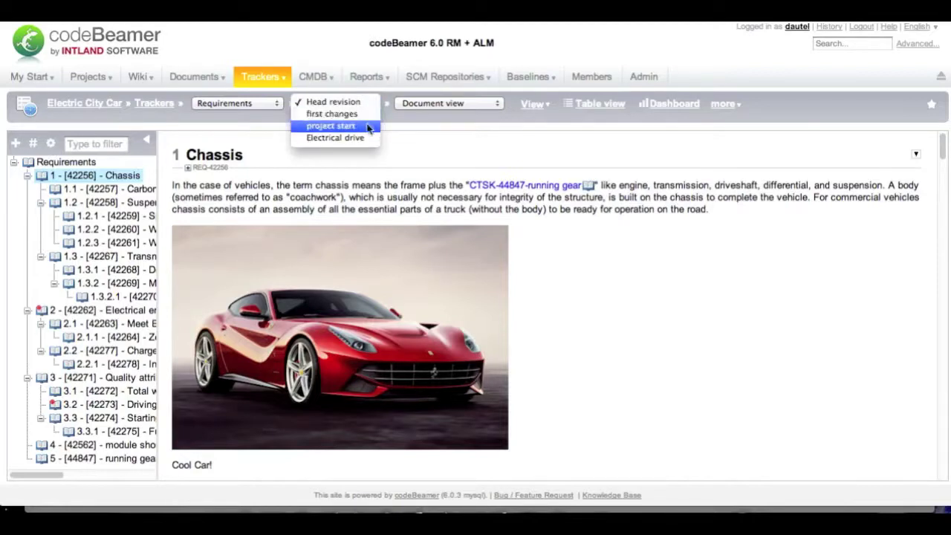
Show the Requirements document as of the 'project start' baseline.
click(340, 130)
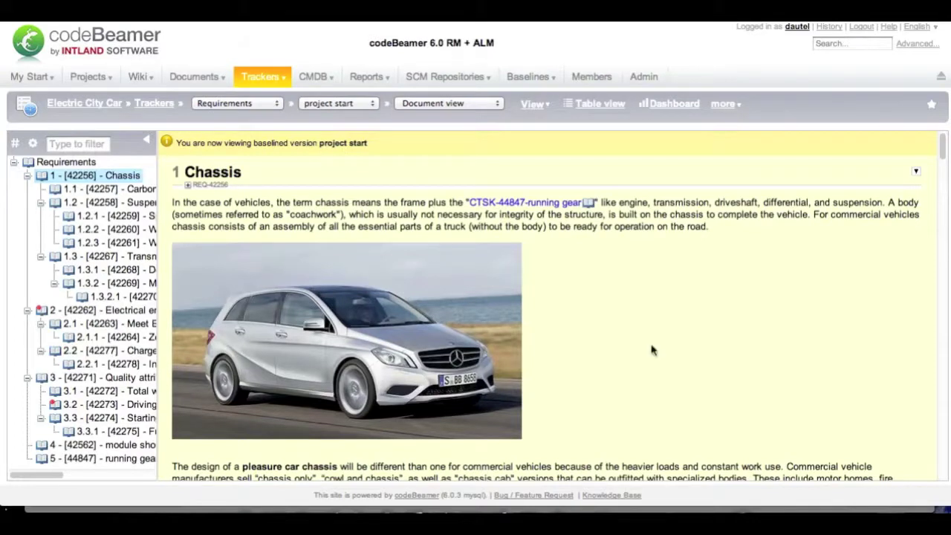
scroll(656, 356, down, 3)
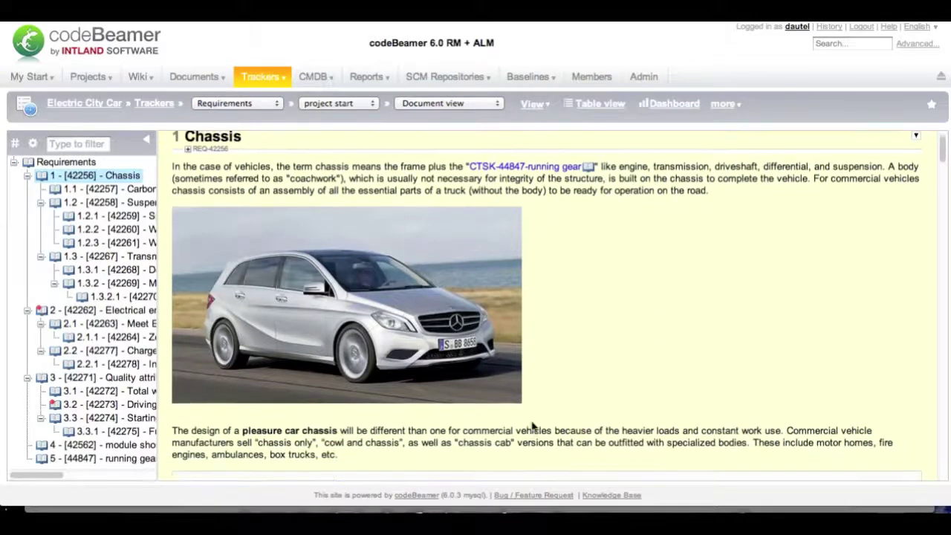
scroll(371, 408, up, 3)
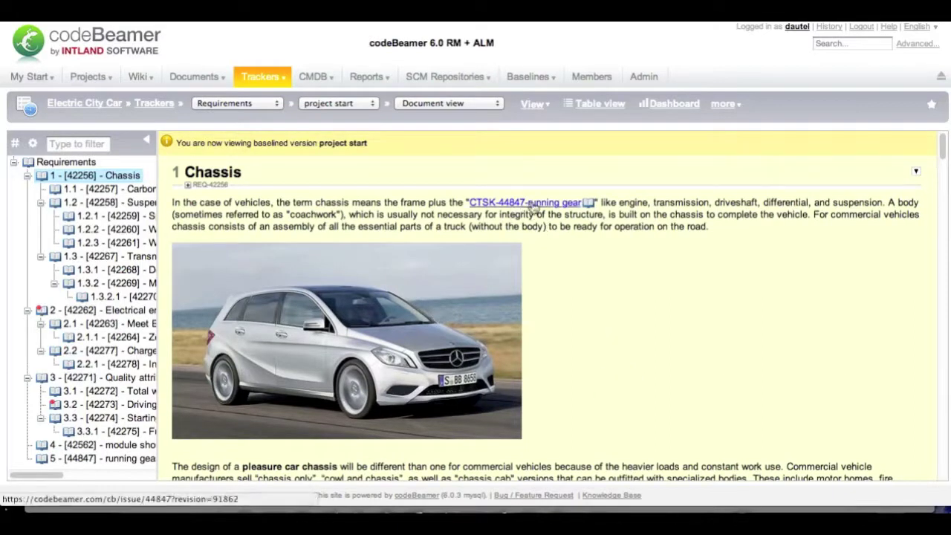
View the running gear item's original description, then go back to the document.
mouse_move(533, 208)
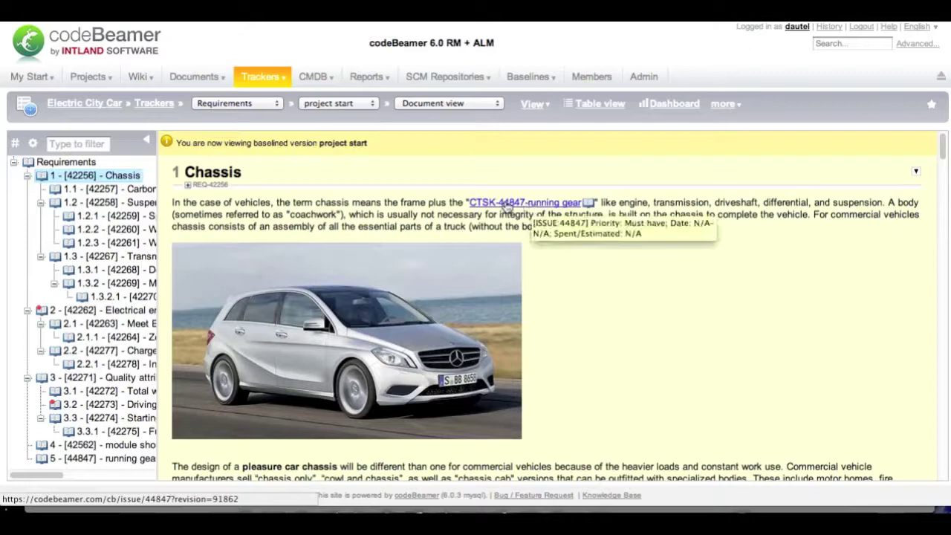
click(507, 208)
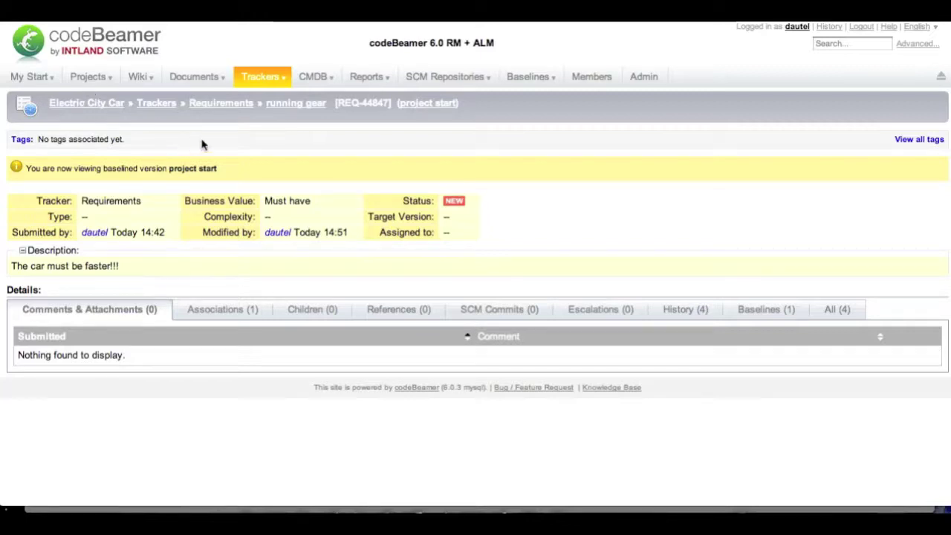
right_click(202, 144)
click(224, 143)
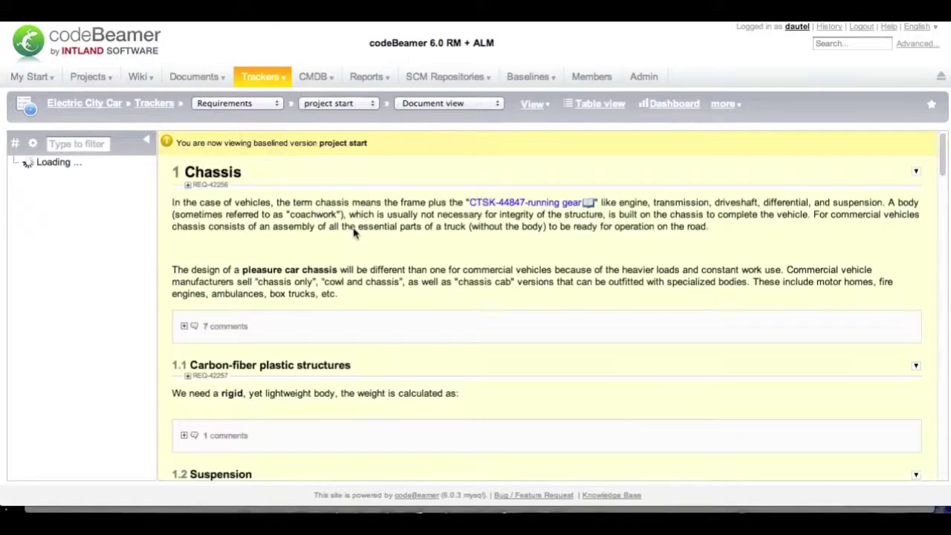
Review the 'first changes' baseline and its running gear item, then return to head revision.
click(356, 105)
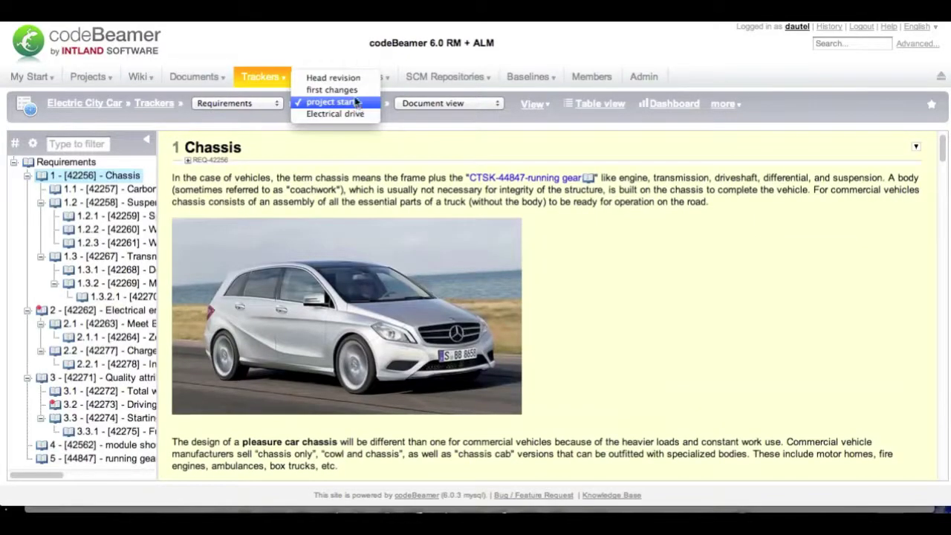
click(338, 90)
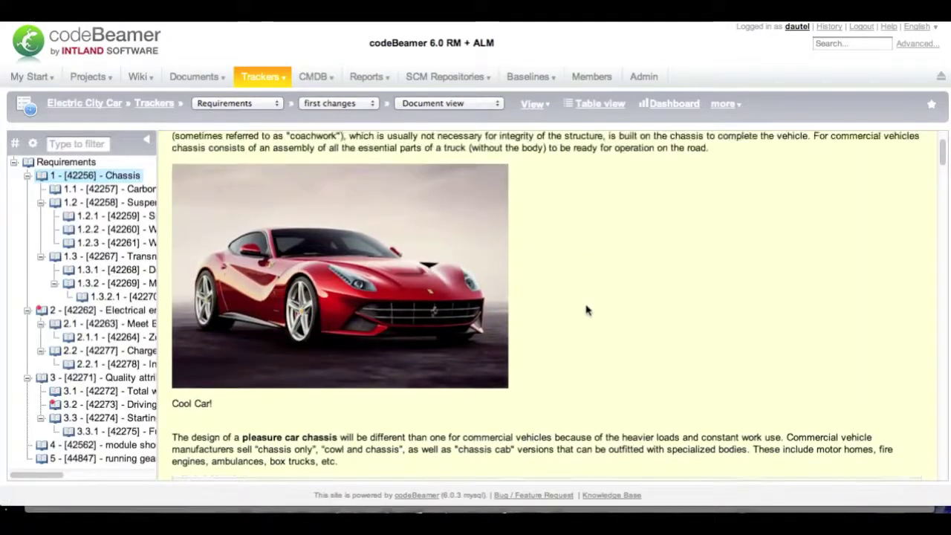
scroll(586, 311, down, 3)
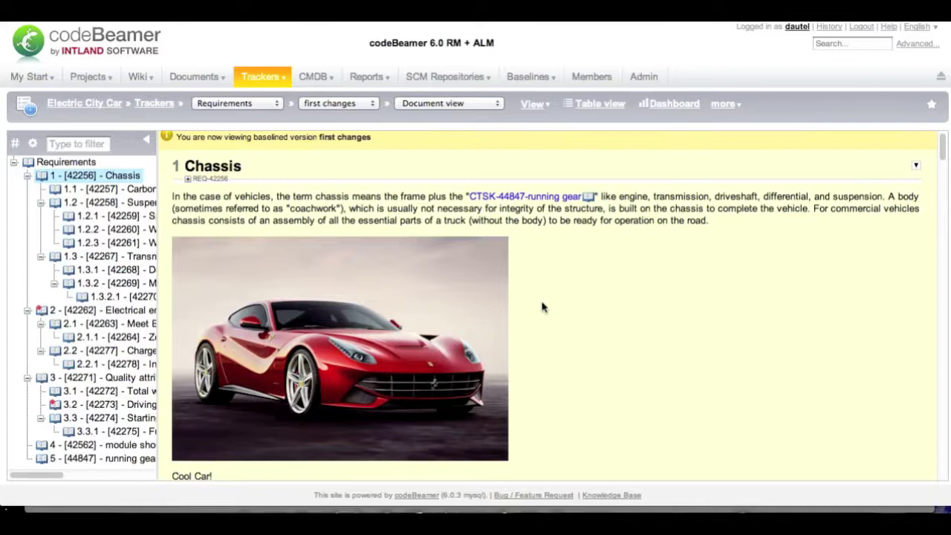
scroll(364, 329, down, 1)
scroll(333, 349, down, 1)
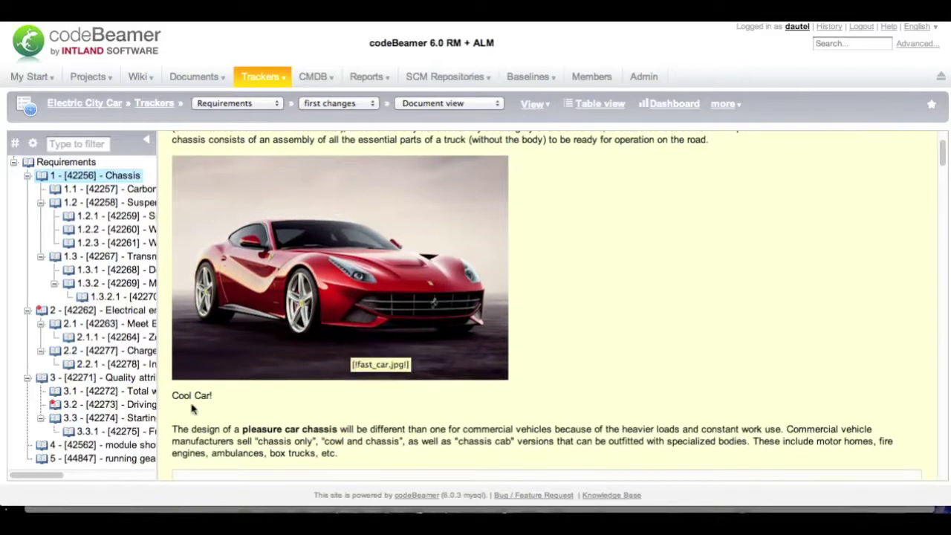
scroll(665, 331, up, 5)
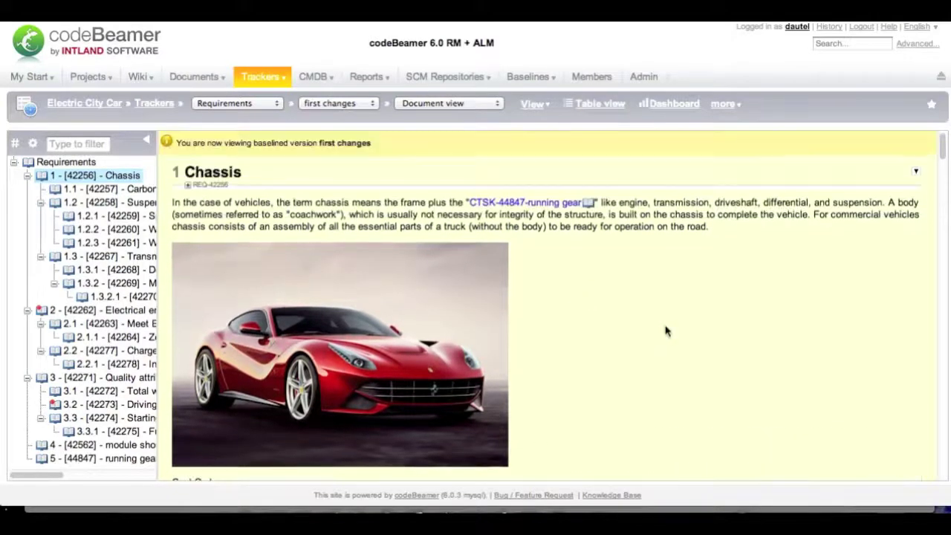
click(543, 209)
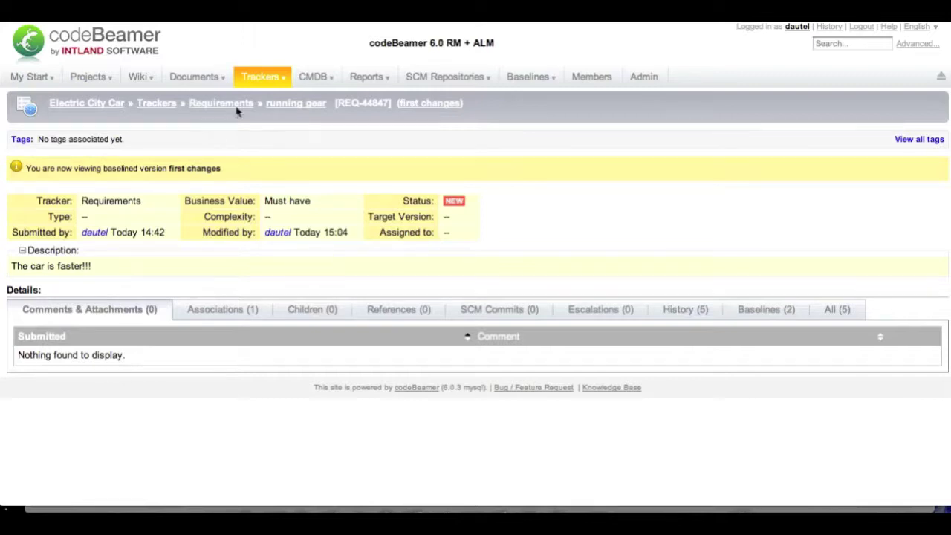
click(263, 85)
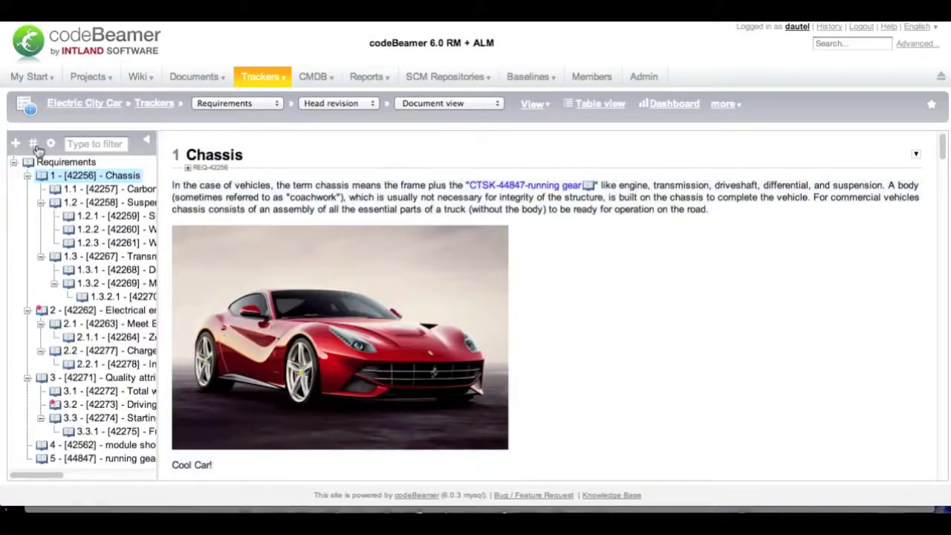
Compare the 'first changes' and 'project start' baselines side by side, then close the comparison.
click(33, 144)
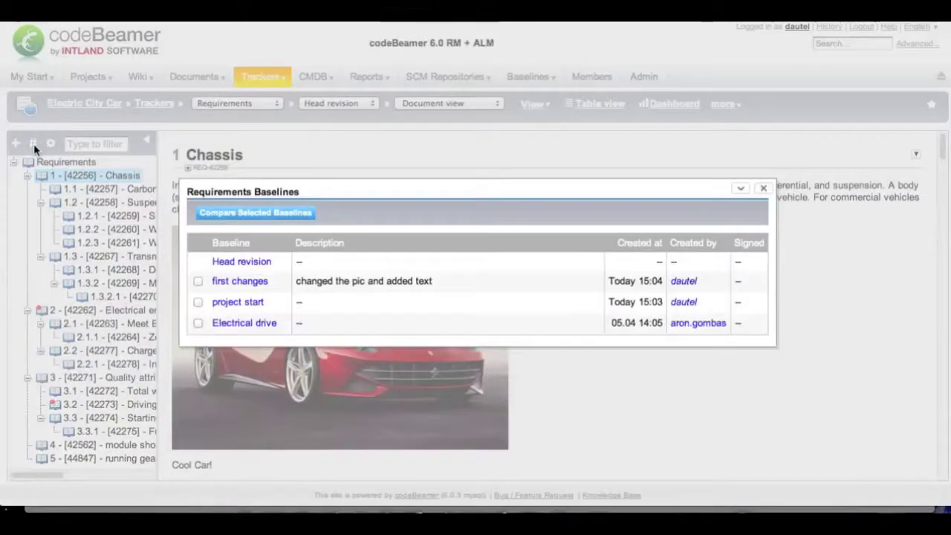
click(198, 281)
click(199, 302)
click(272, 213)
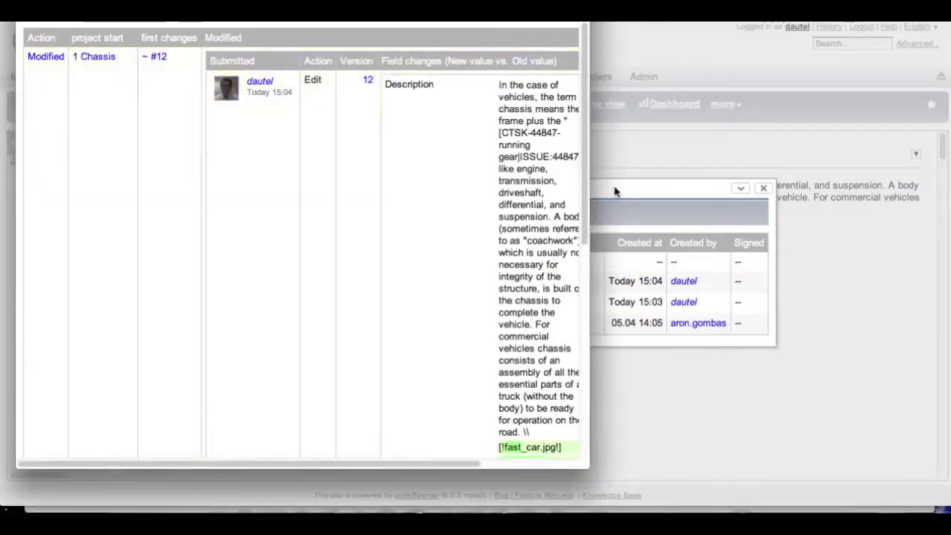
drag(592, 191, 880, 182)
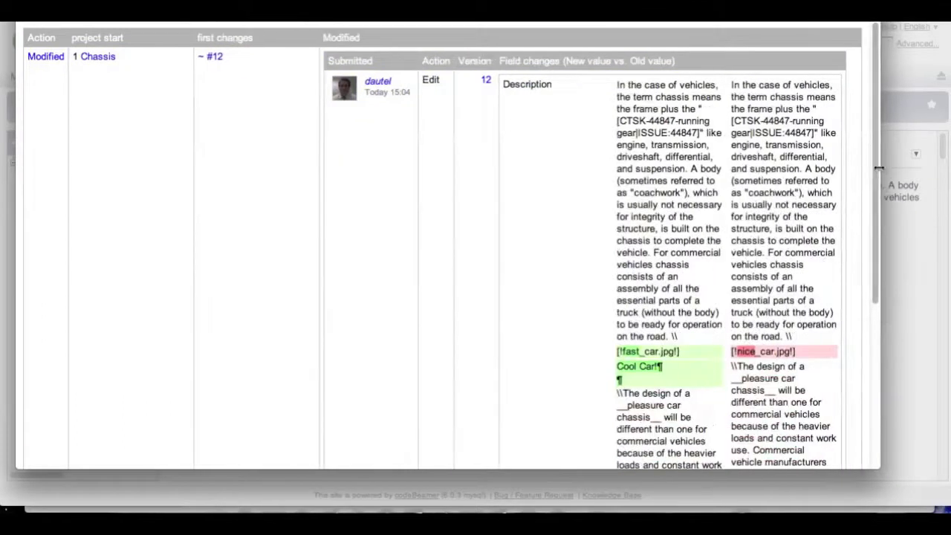
scroll(754, 201, down, 1)
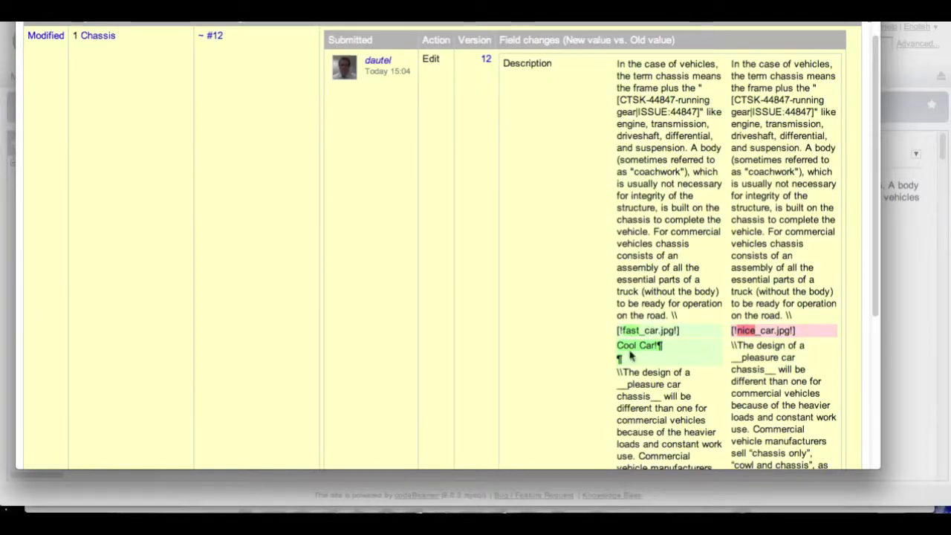
scroll(558, 326, up, 1)
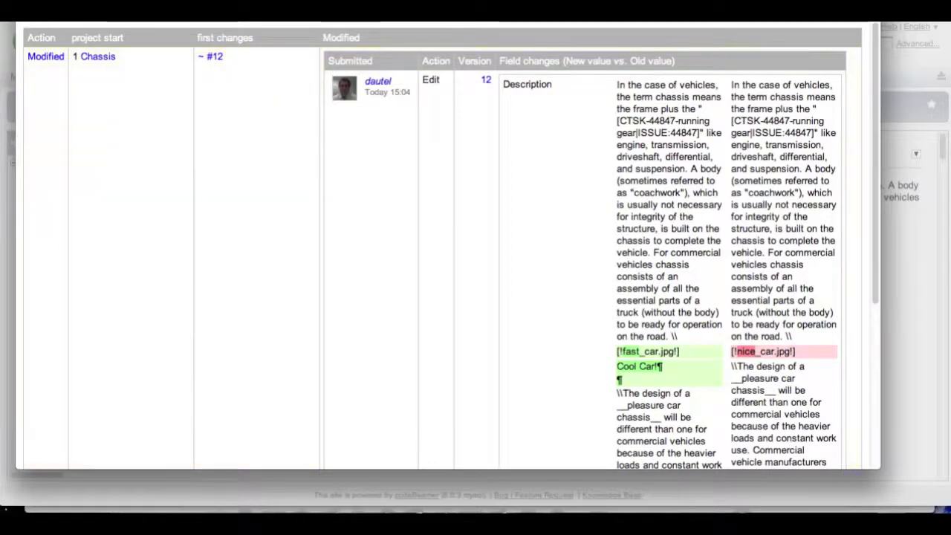
click(4, 509)
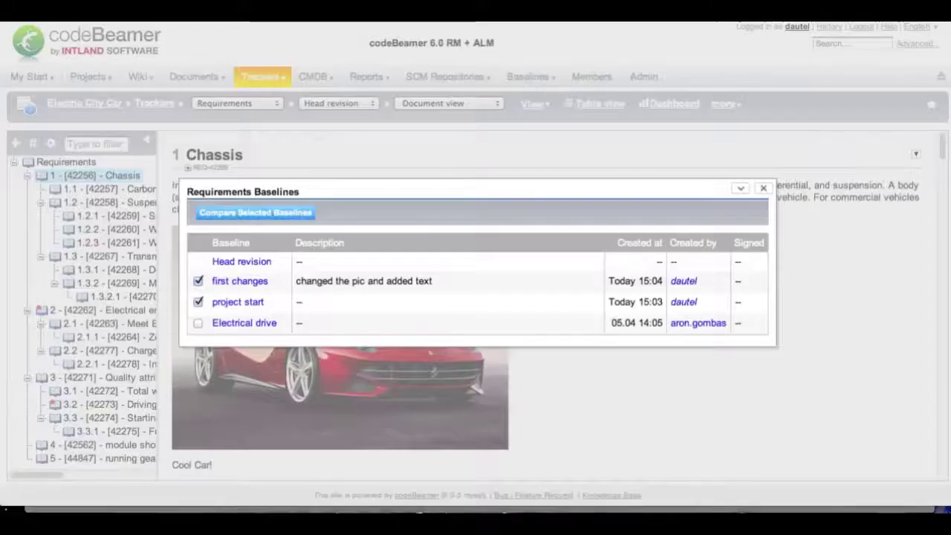
Close the Requirements Baselines dialog to reload the head-revision document.
click(763, 188)
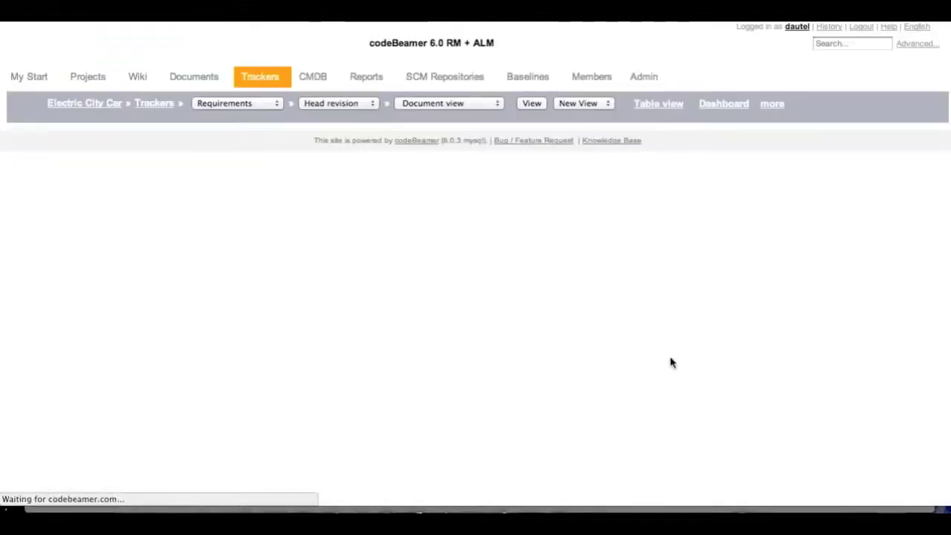